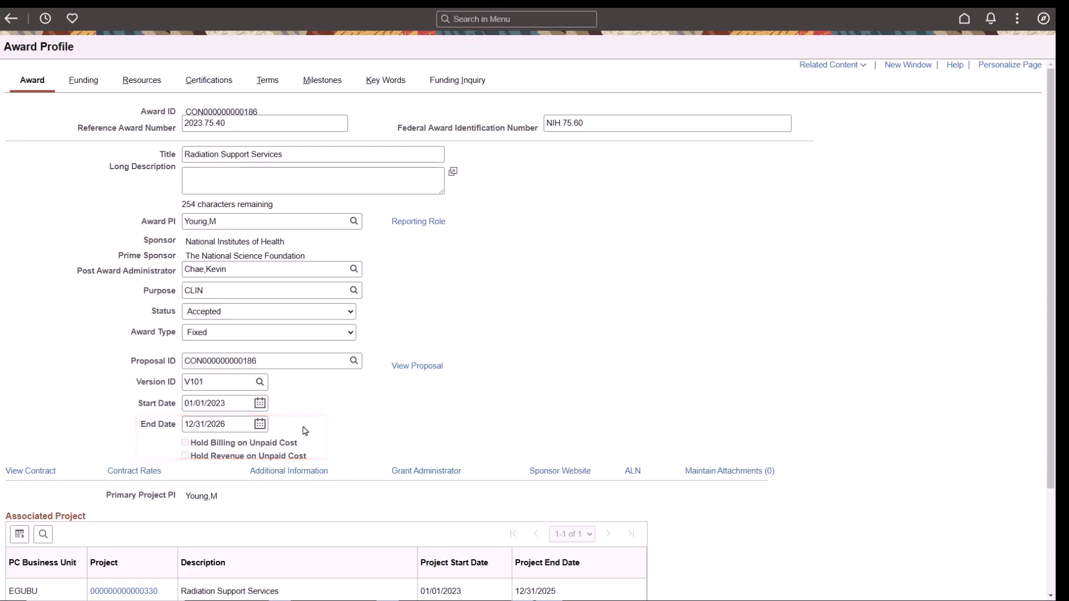
# Change the award's End Date to 03/01/2027 and save the award
pyautogui.moveTo(245, 426); pyautogui.dragTo(185, 423)
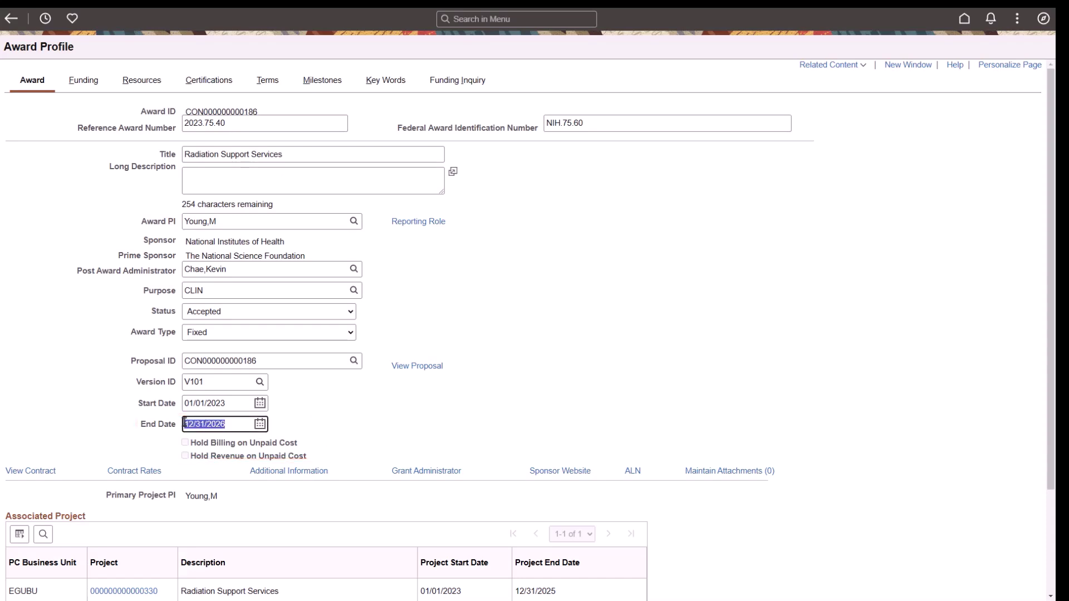
pyautogui.write('03/01/2027')
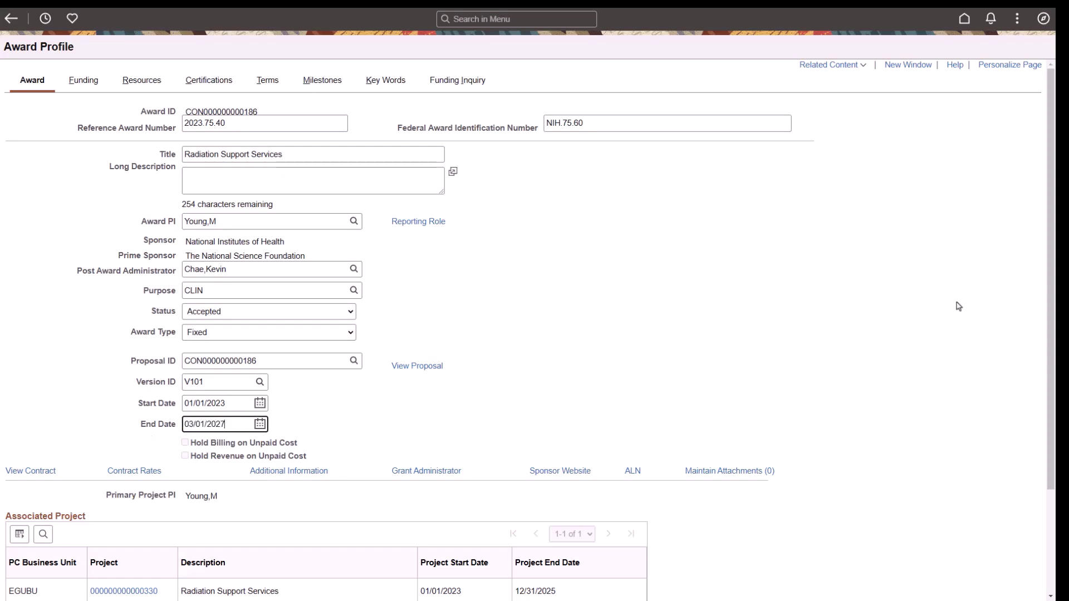
pyautogui.scroll(-5, 1039, 310)
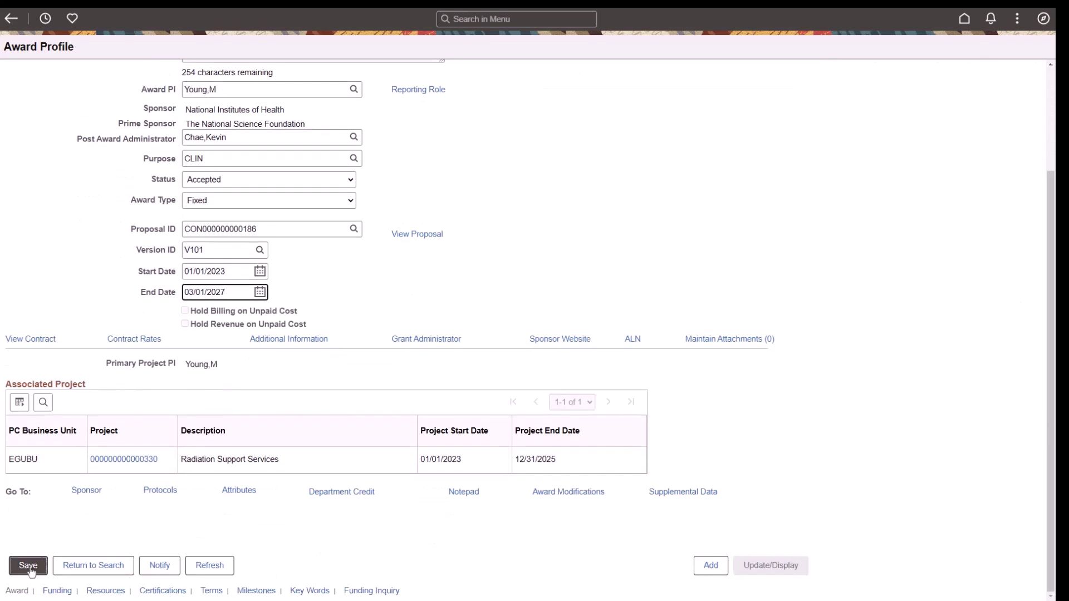
pyautogui.click(29, 566)
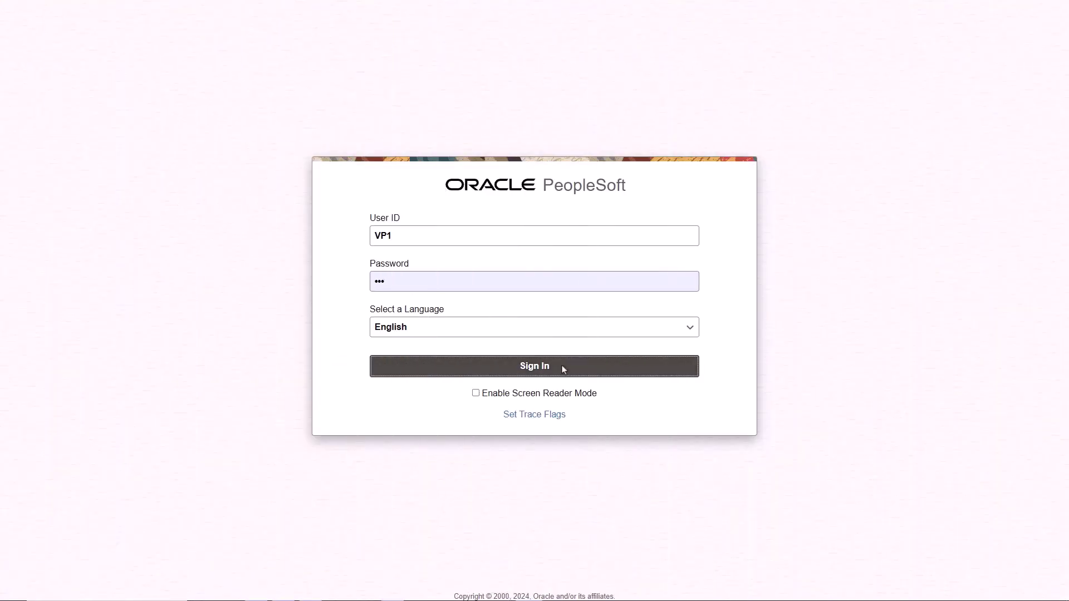
# Sign in and open the award change alert to see the End Date change to 2027-03-01
pyautogui.click(563, 368)
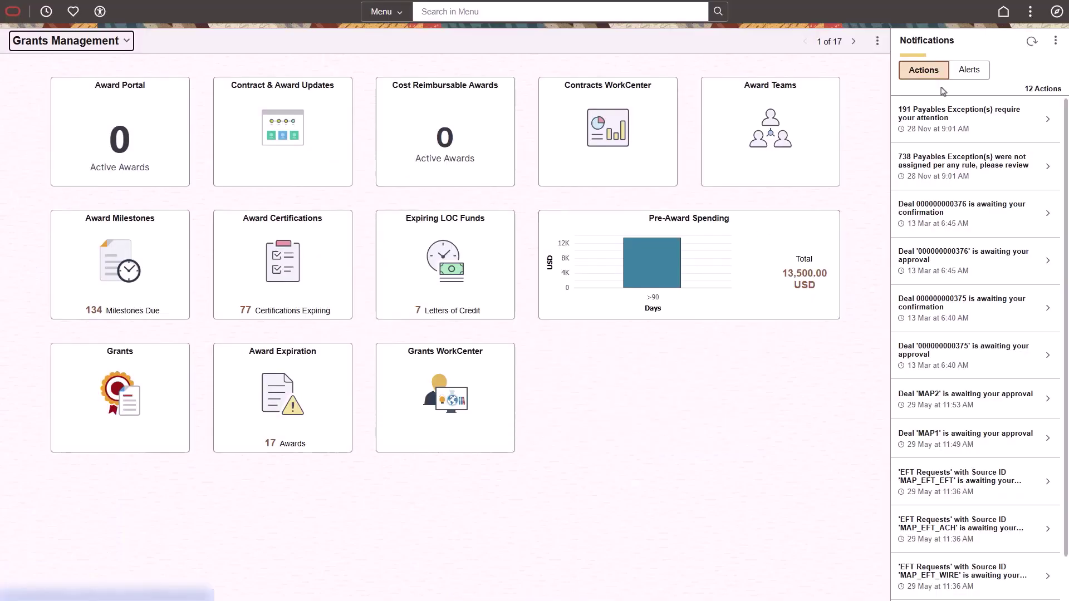
pyautogui.click(969, 70)
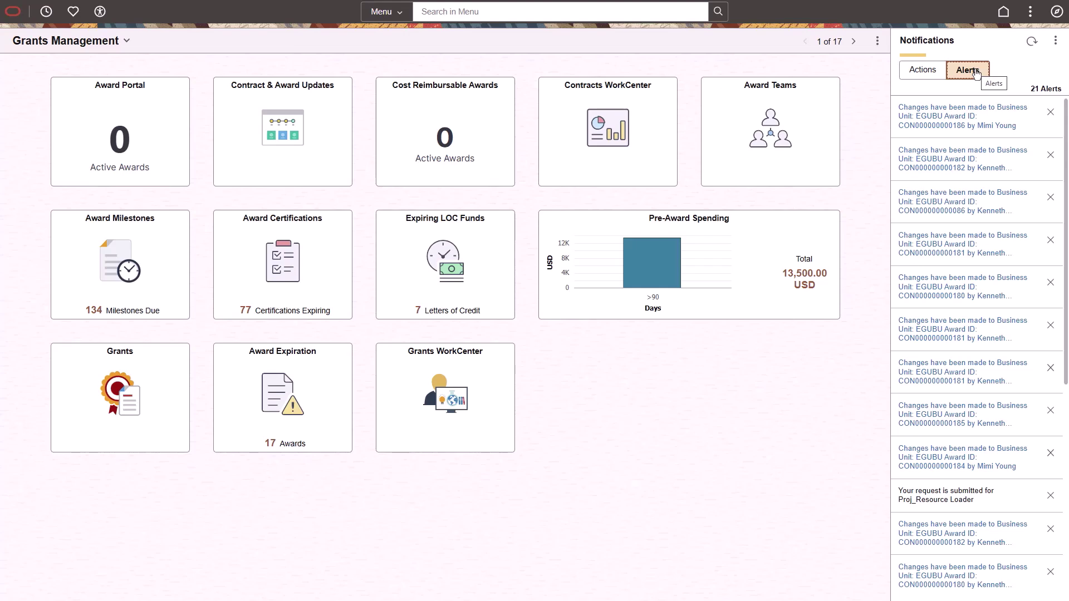
pyautogui.click(954, 125)
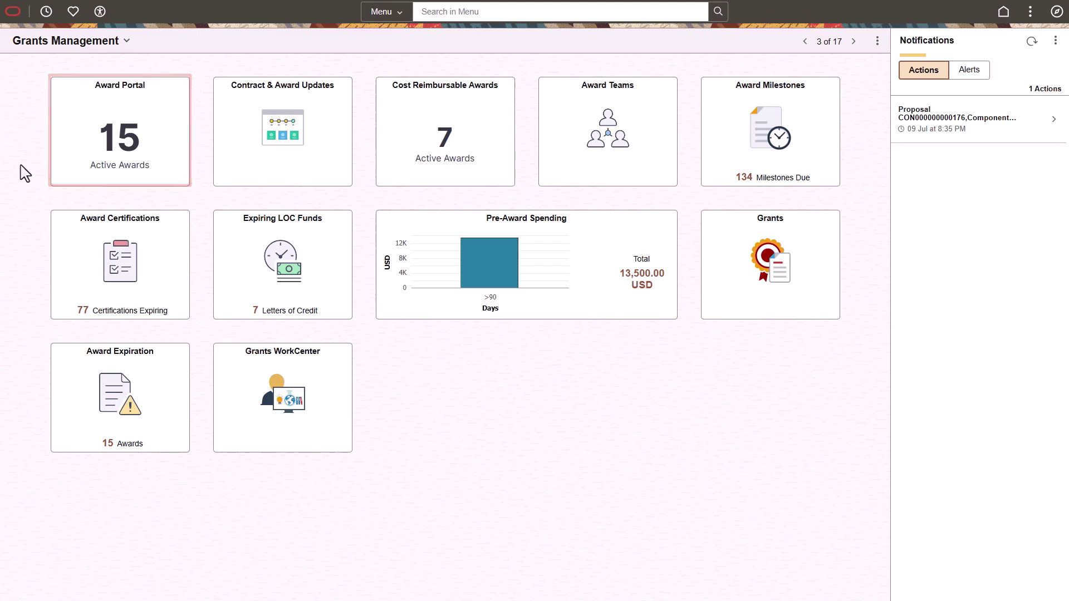
# Open the Award Portal tile from the Grants Management homepage
pyautogui.click(70, 177)
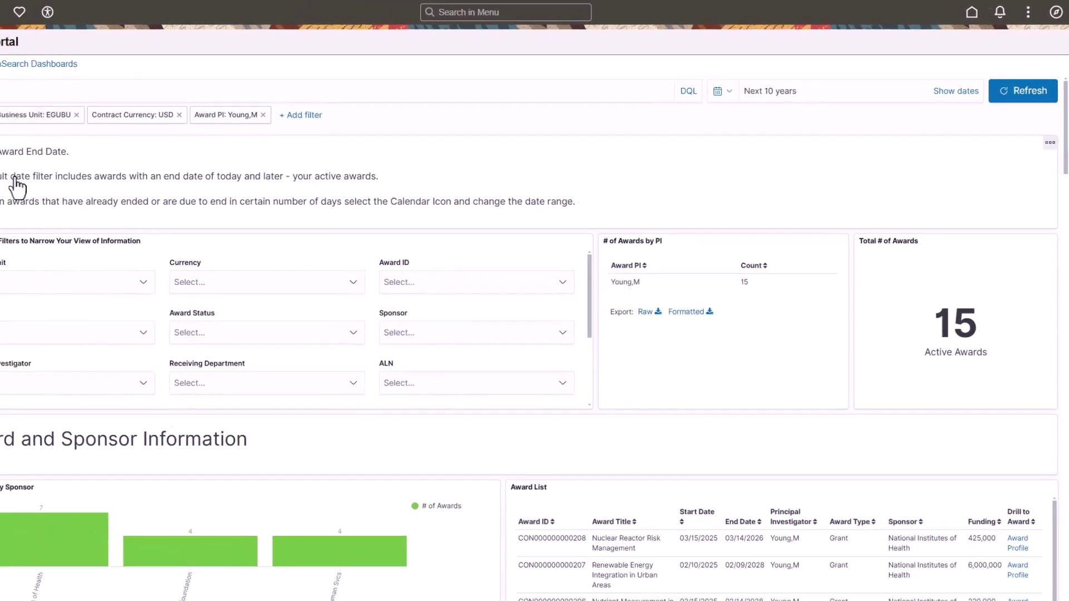
# Scroll the Award Portal past Award, Sponsor Information and Financials down to Milestones
pyautogui.scroll(-3, 1064, 206)
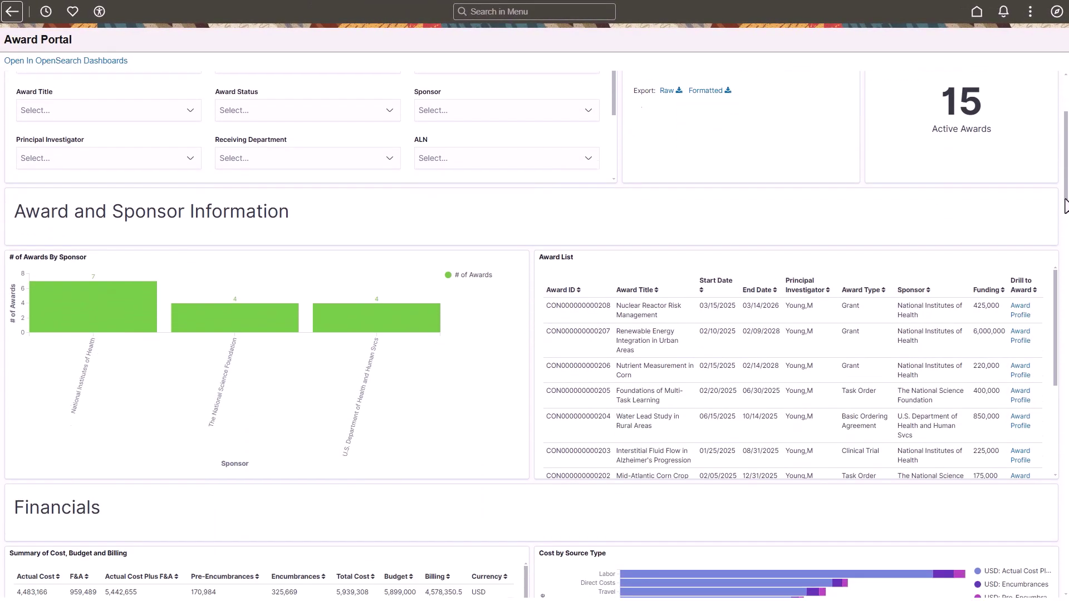
pyautogui.moveTo(1064, 206); pyautogui.dragTo(1064, 223)
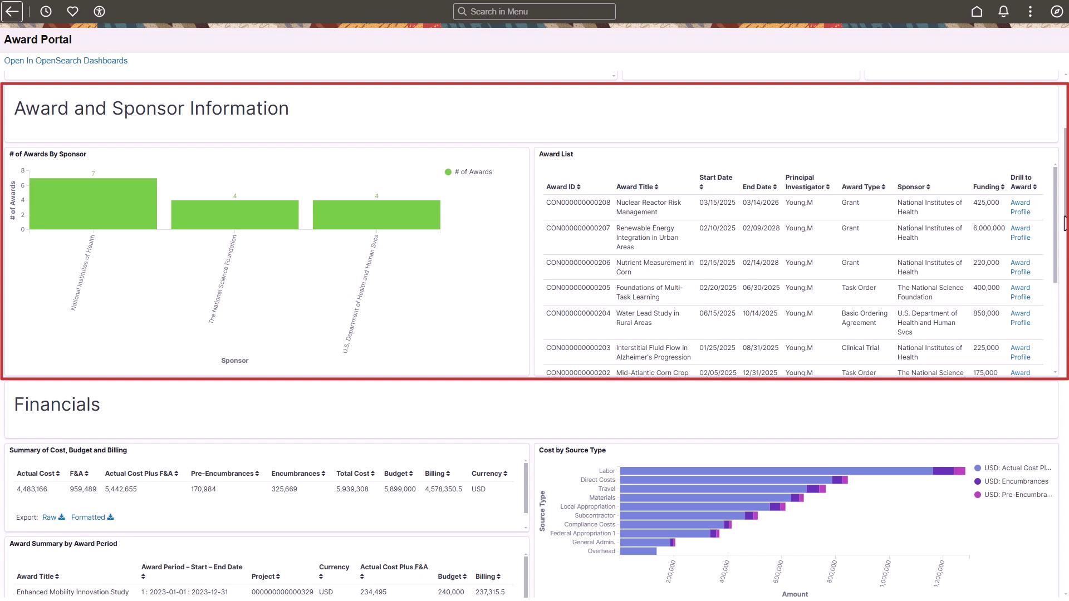
pyautogui.moveTo(1064, 222); pyautogui.dragTo(1063, 271)
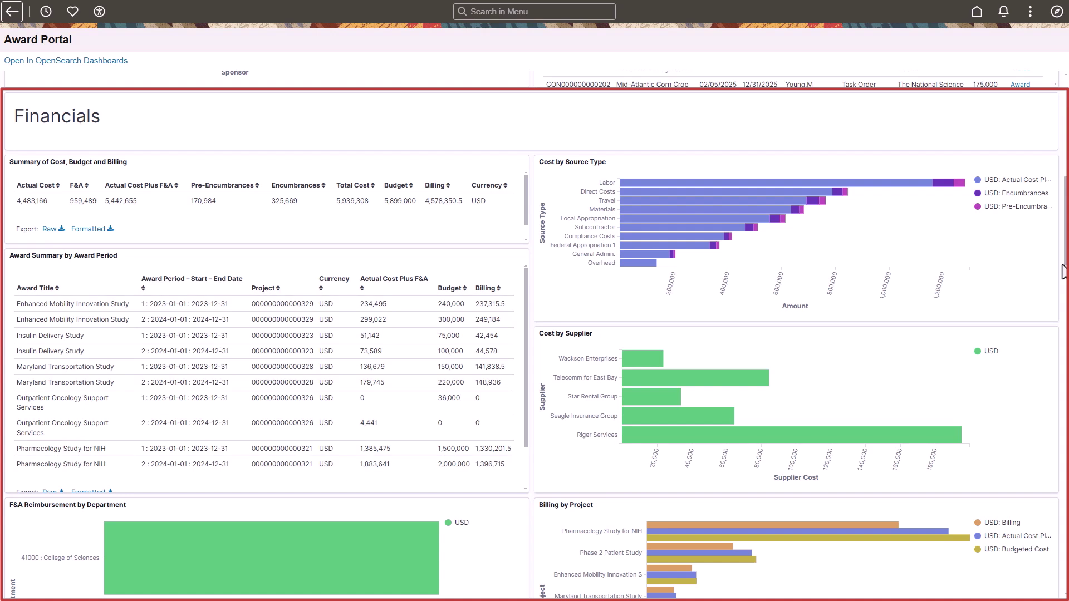
pyautogui.moveTo(1063, 273); pyautogui.dragTo(1064, 401)
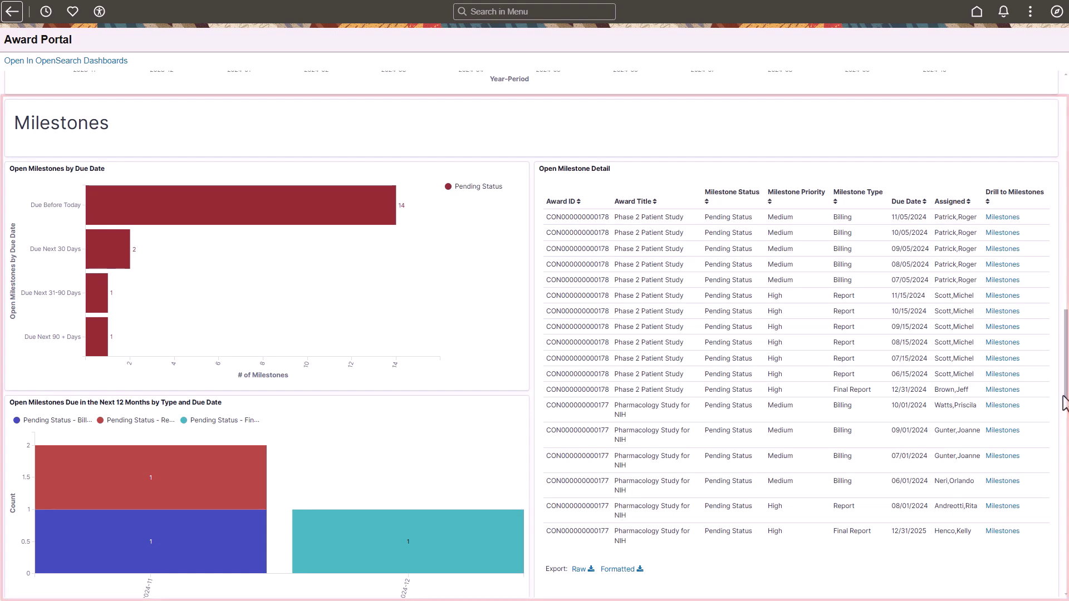
# Scroll past Funding Modifications to the Future Award Starts and Open Proposals sections
pyautogui.moveTo(1063, 401); pyautogui.dragTo(1064, 532)
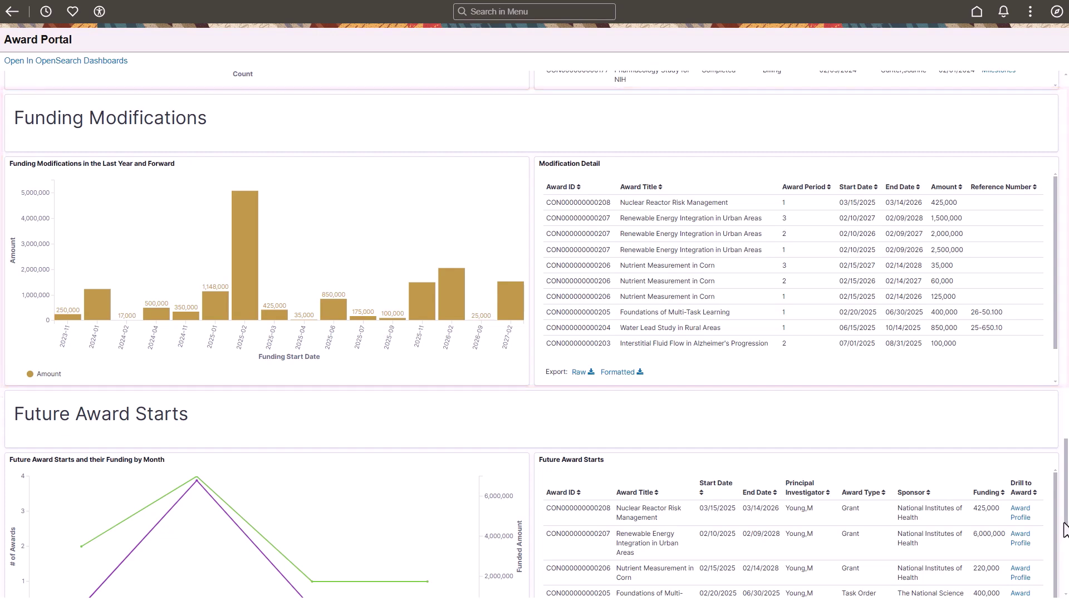
pyautogui.moveTo(1063, 532); pyautogui.dragTo(1063, 580)
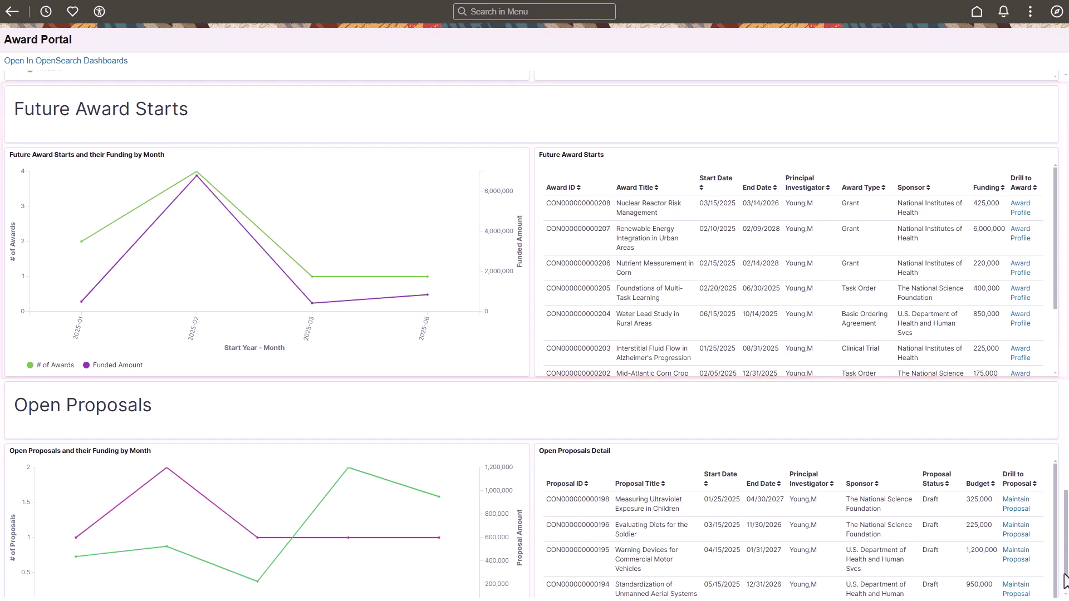
pyautogui.moveTo(1062, 580); pyautogui.dragTo(1064, 593)
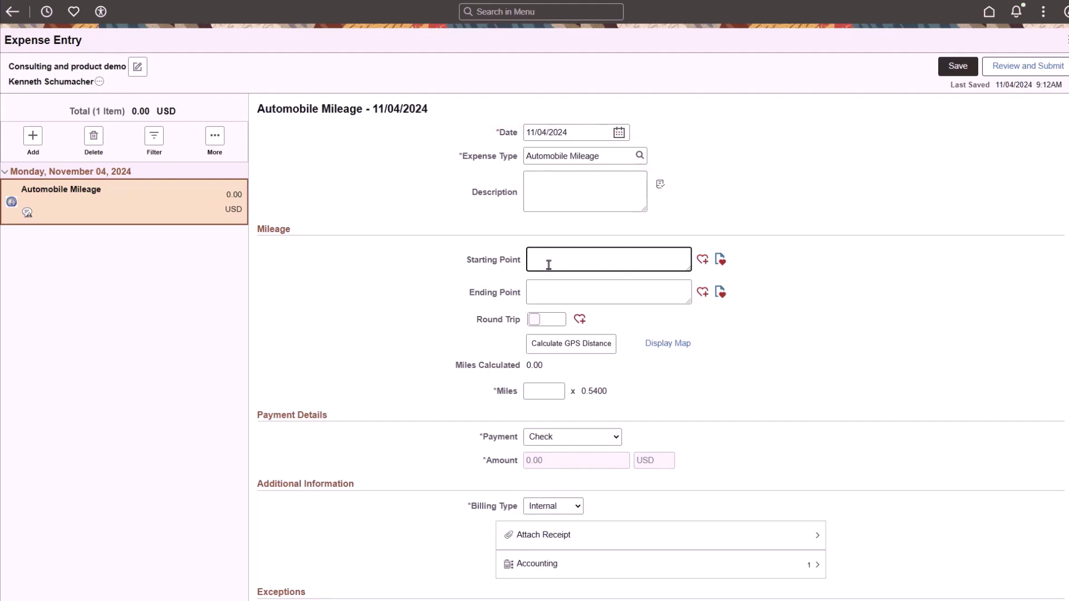
pyautogui.write('5815')
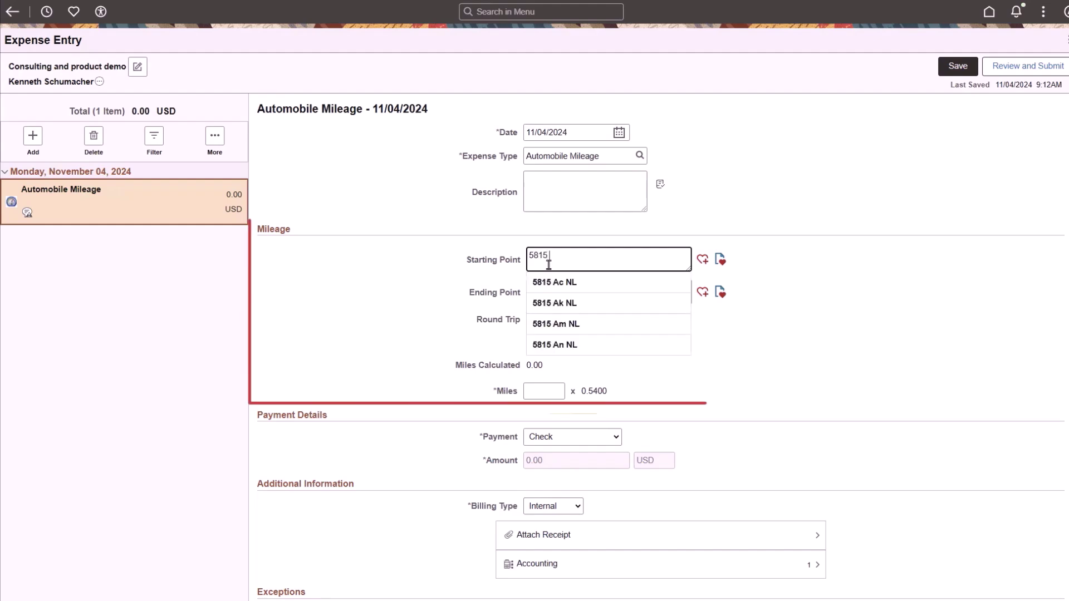
pyautogui.write(' Owens Dr Ple')
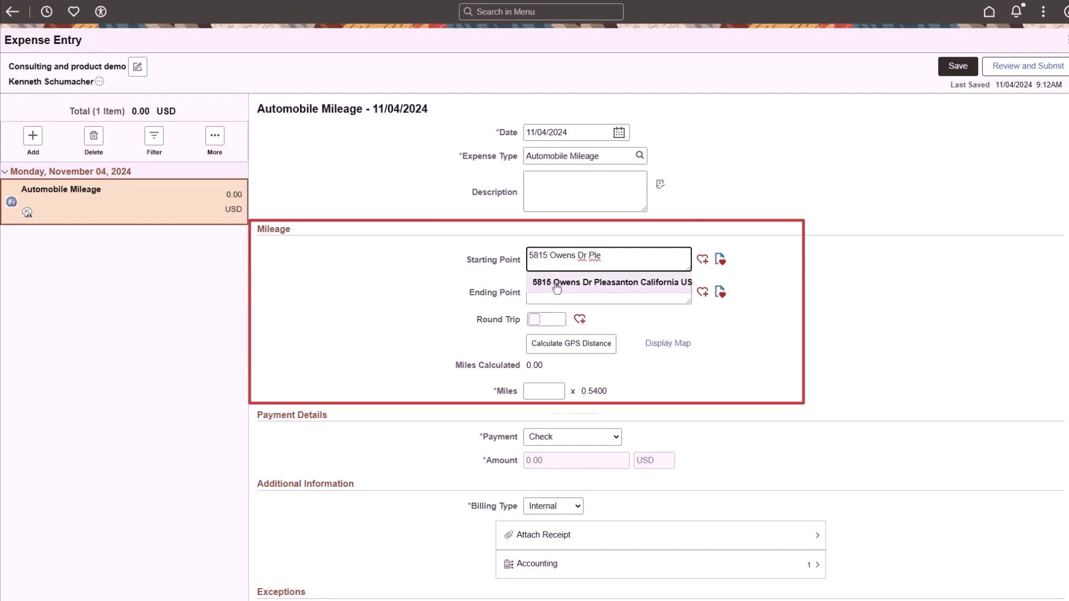
pyautogui.click(556, 285)
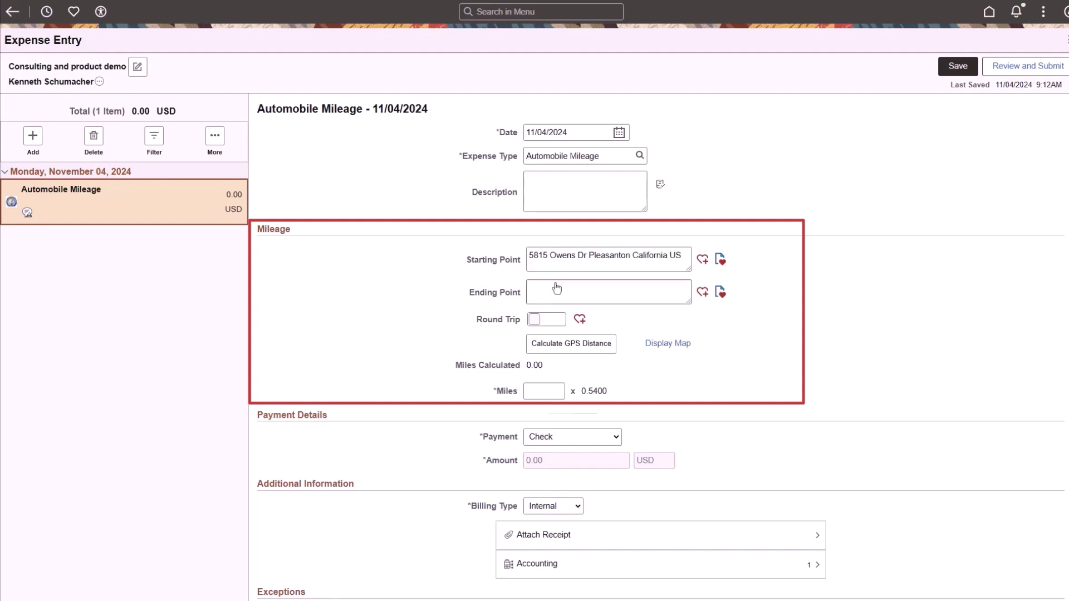
# Save the starting address as a favorite point named 'Home Office'
pyautogui.click(703, 260)
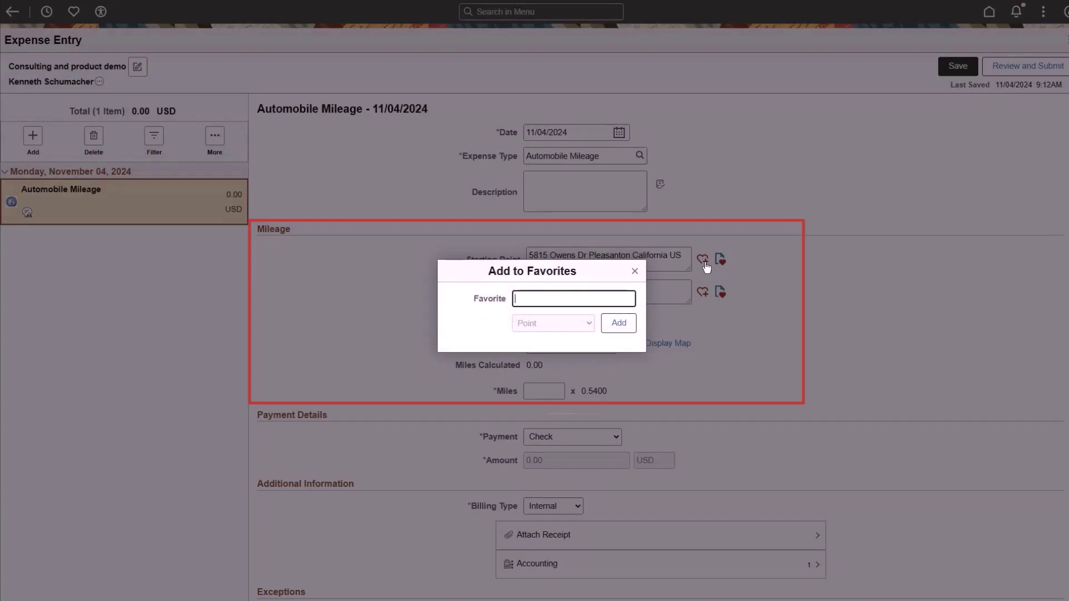
pyautogui.write('Home Office')
pyautogui.click(619, 322)
pyautogui.click(545, 319)
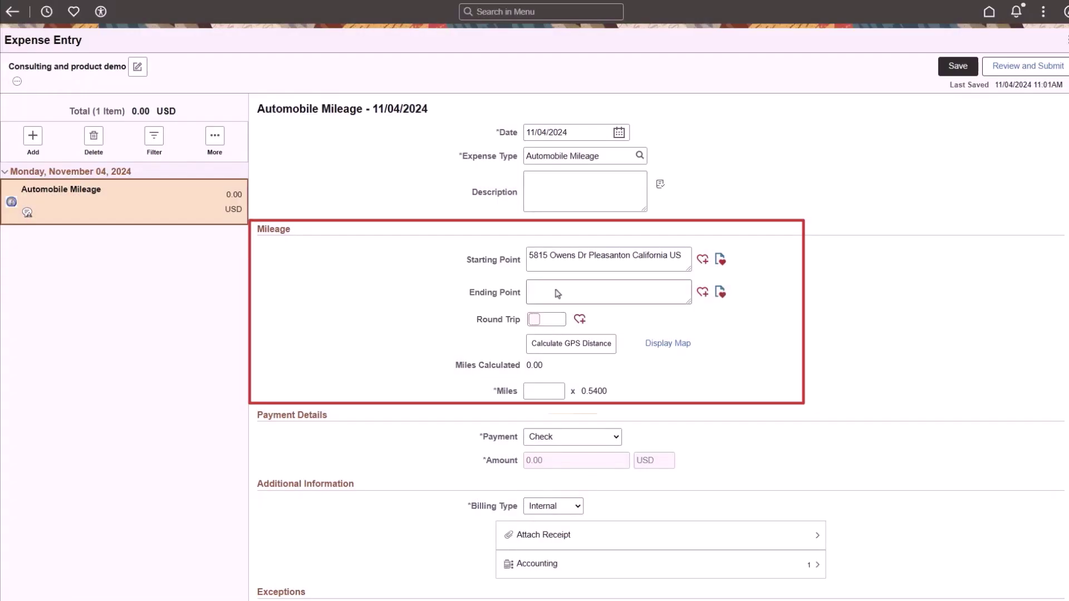
# Fill the Ending Point from the saved 'Redwood Shores Office' favorite
pyautogui.click(557, 289)
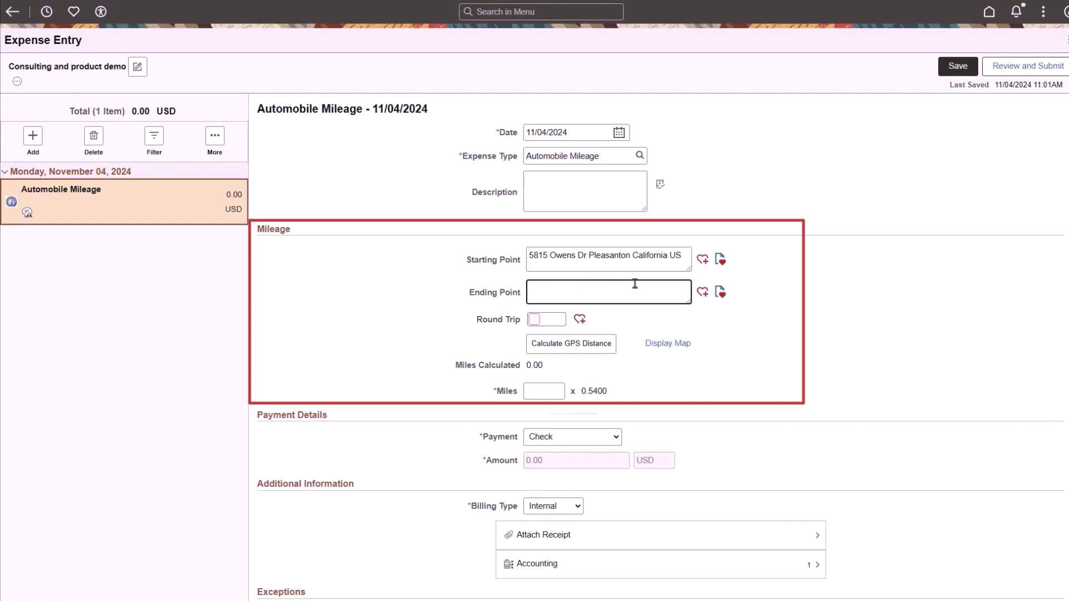
pyautogui.click(720, 292)
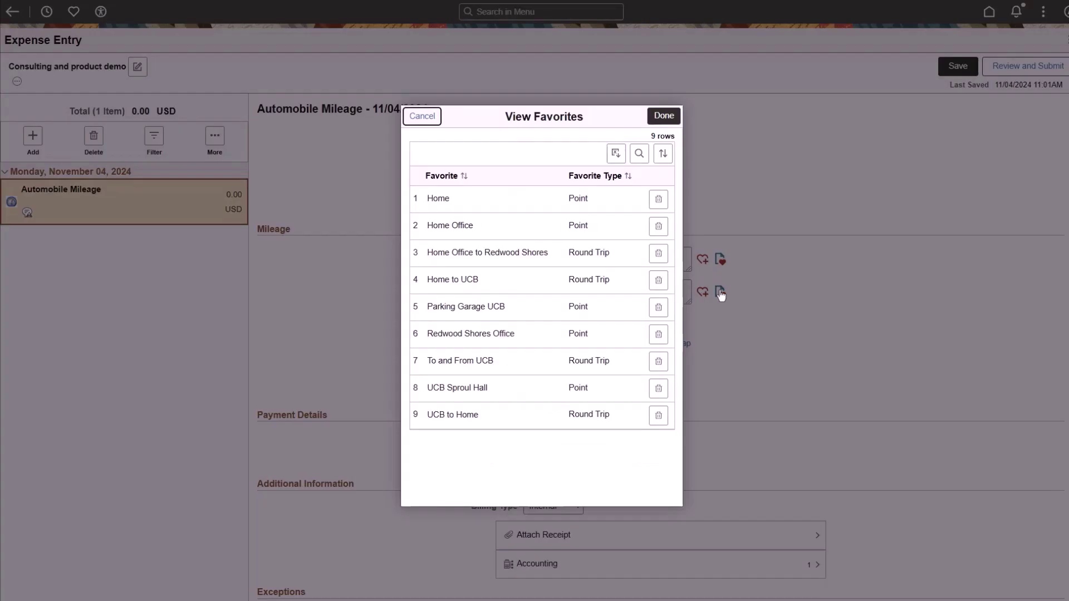
pyautogui.click(545, 342)
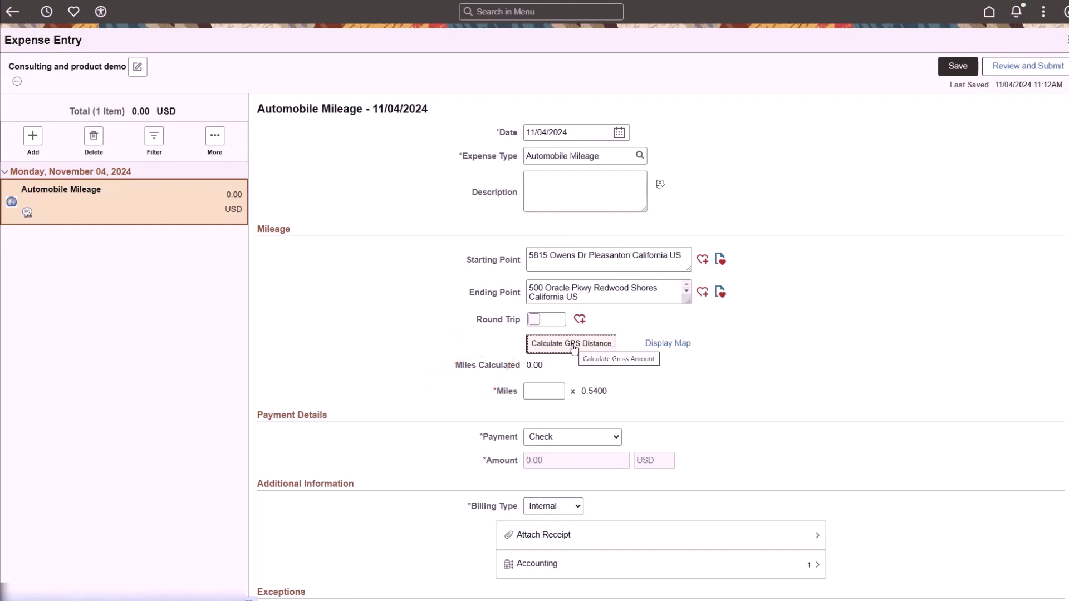
# Calculate the GPS distance as a 69.02-mile round trip and save it as favorite 'PLE to Redwood Shores'
pyautogui.click(571, 343)
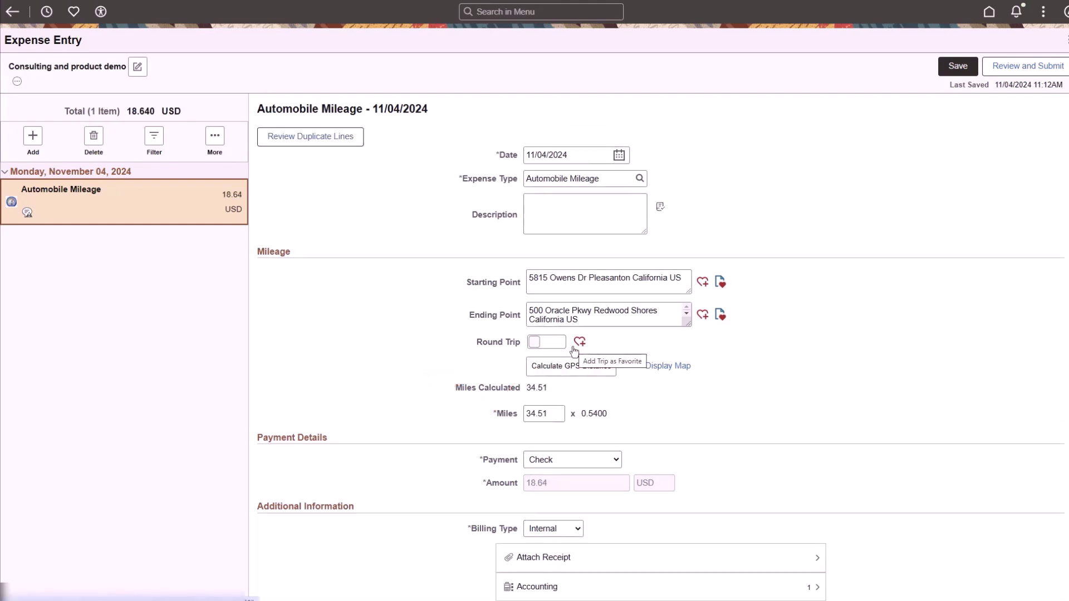
pyautogui.click(542, 342)
pyautogui.click(580, 320)
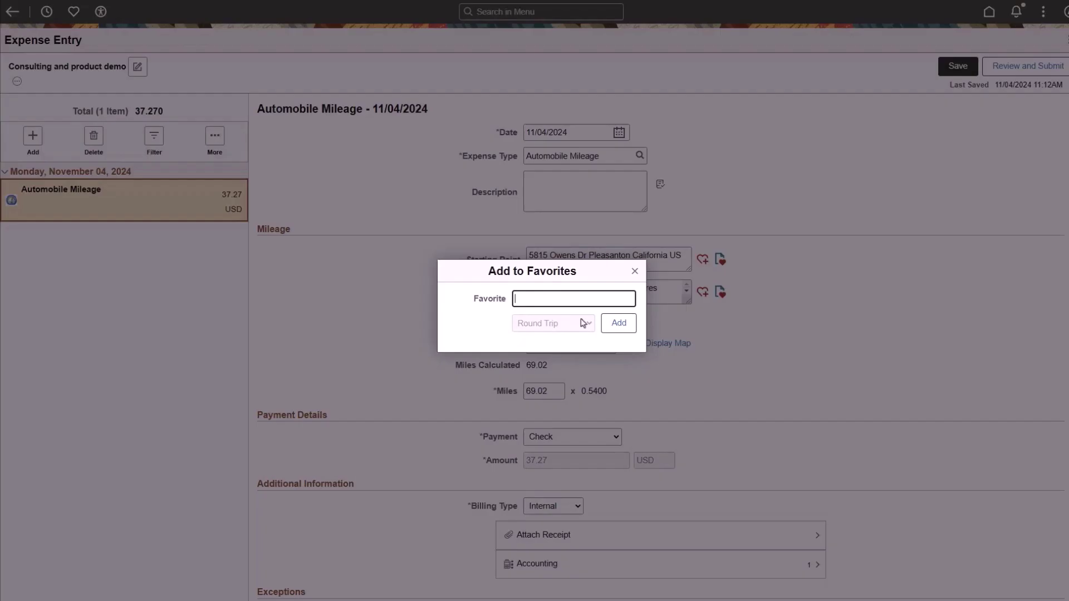
pyautogui.write('PLE to Redwood Shores')
pyautogui.click(617, 324)
pyautogui.click(545, 319)
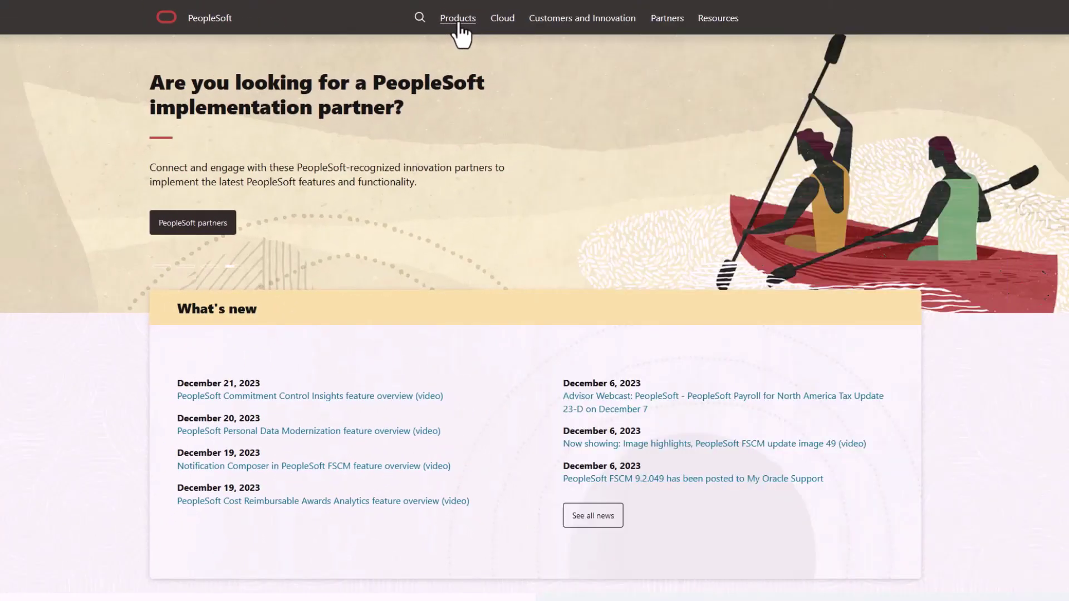
# Browse the Products, Customers and Innovation, Partners and Resources menus in the top navigation
pyautogui.click(458, 20)
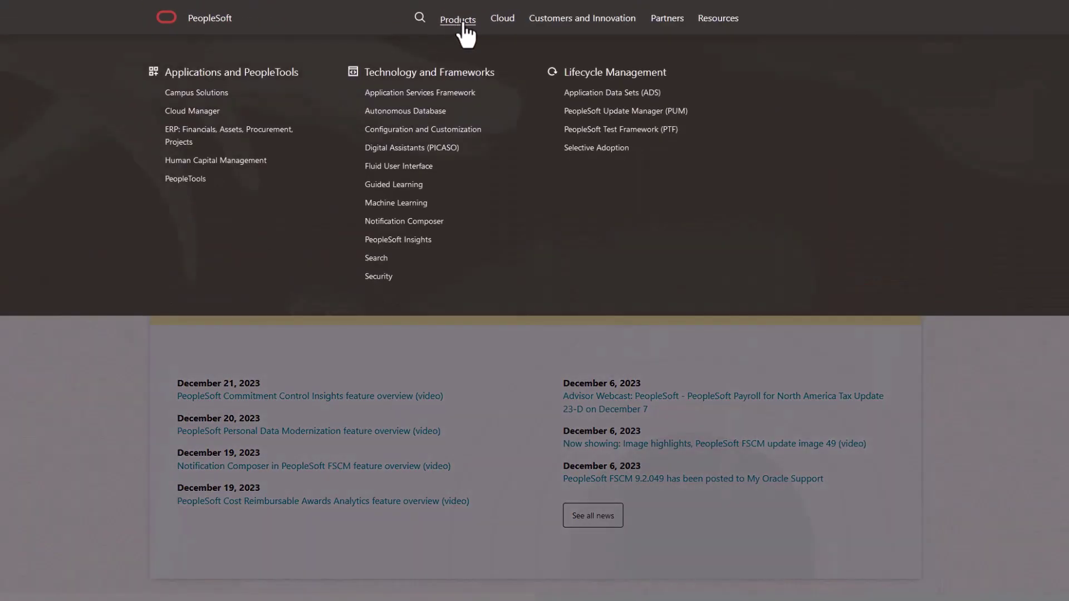
pyautogui.moveTo(558, 24)
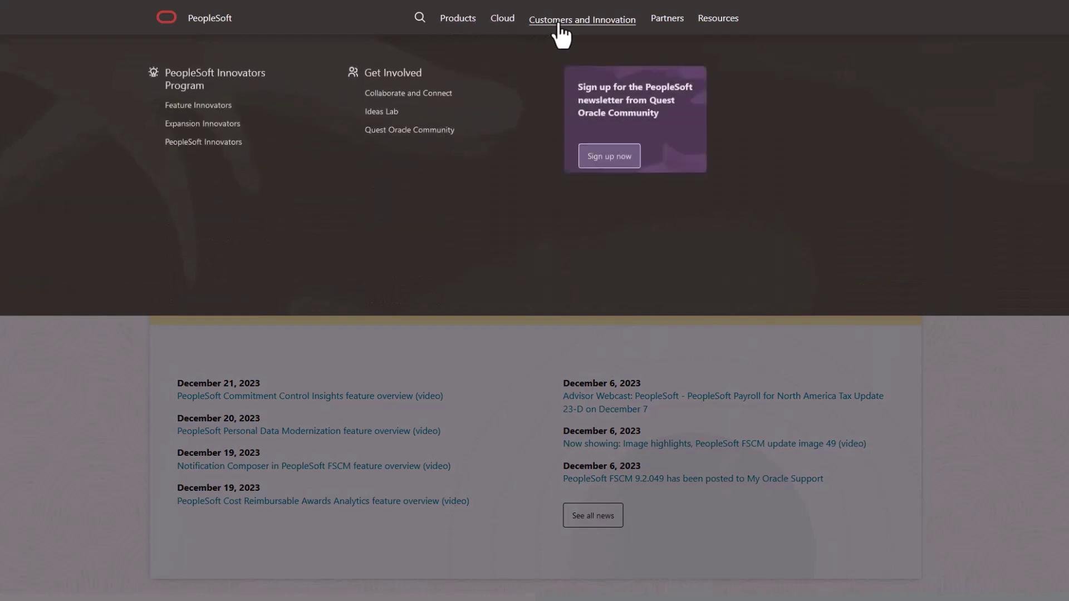
pyautogui.moveTo(673, 23)
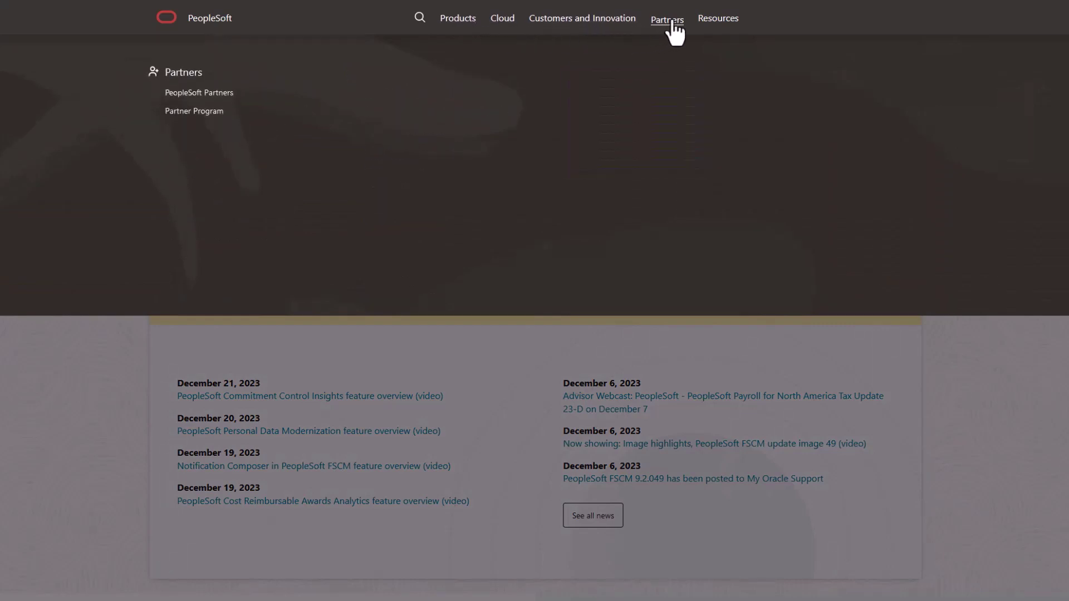
pyautogui.moveTo(717, 33)
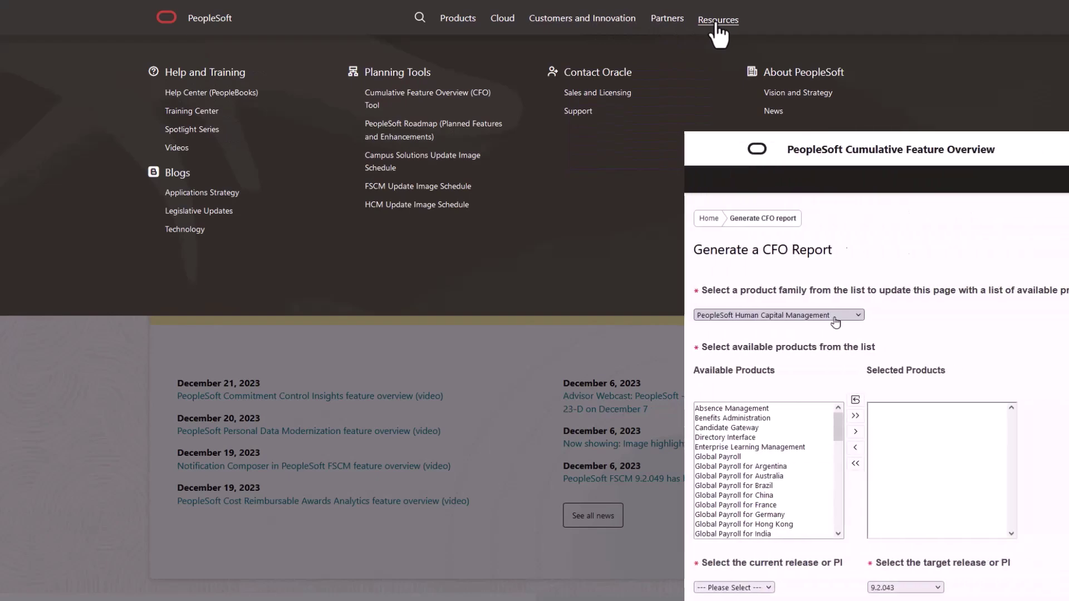